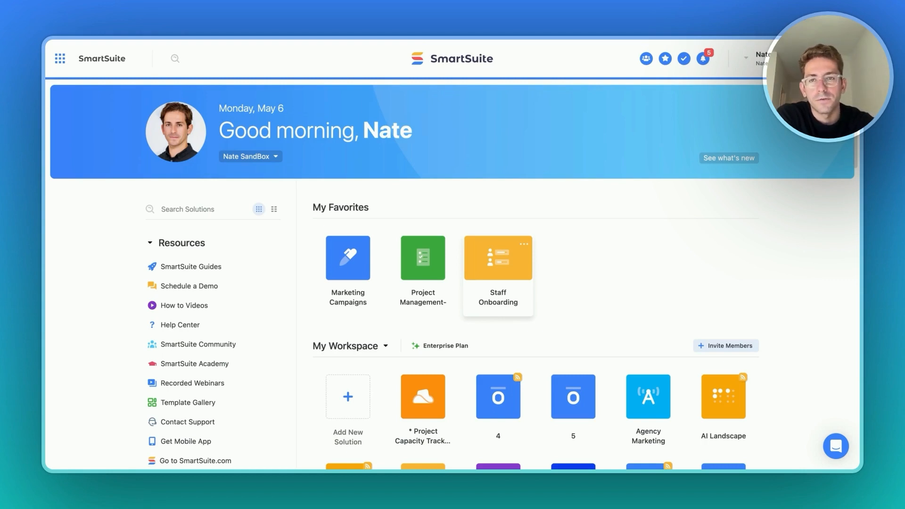
# - Open the Staff Onboarding solution and browse its SOPs, Staff and Onboarding Tasks tables
pyautogui.click(500, 303)
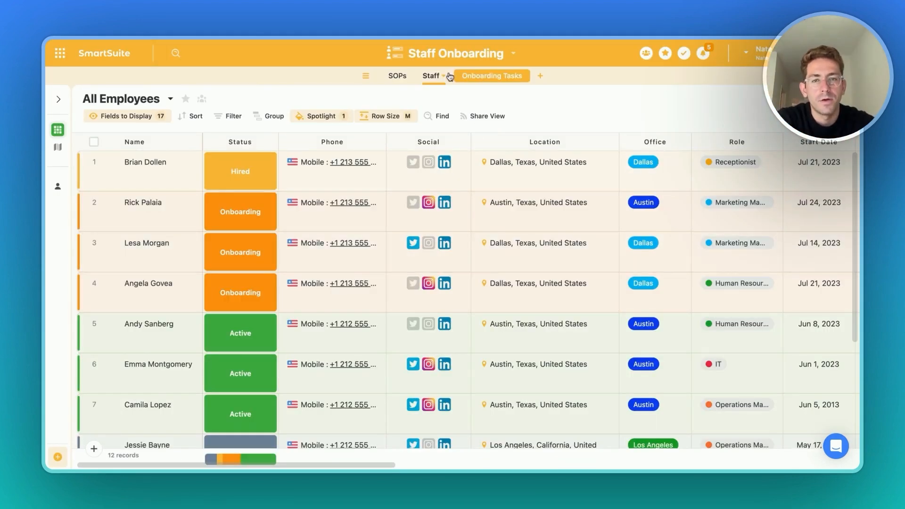
pyautogui.click(397, 77)
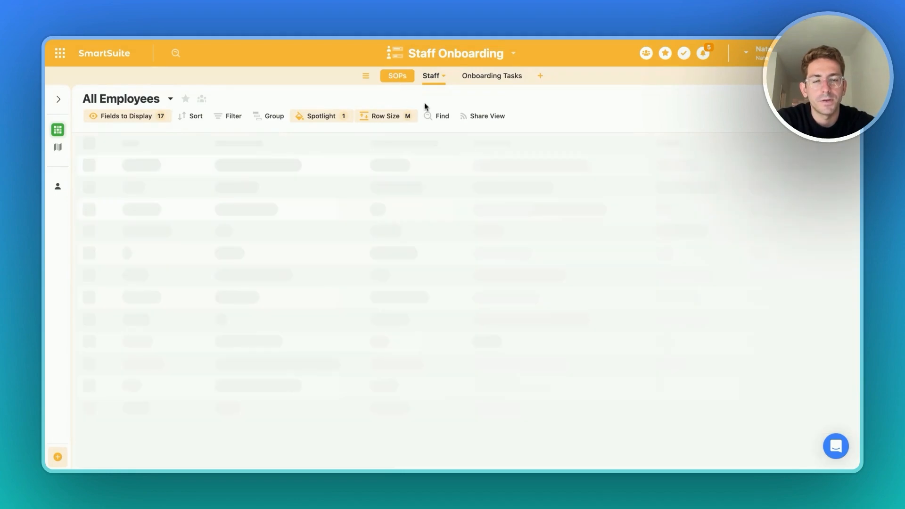
pyautogui.click(437, 78)
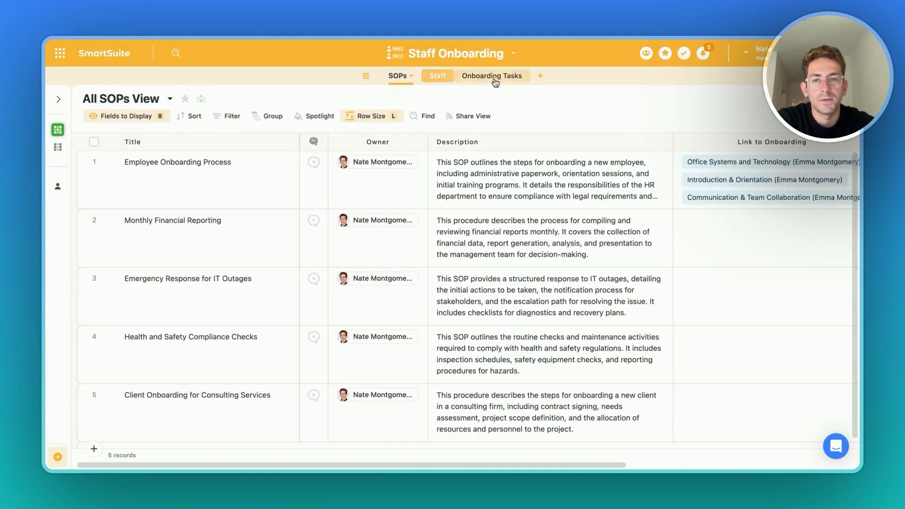
pyautogui.click(471, 77)
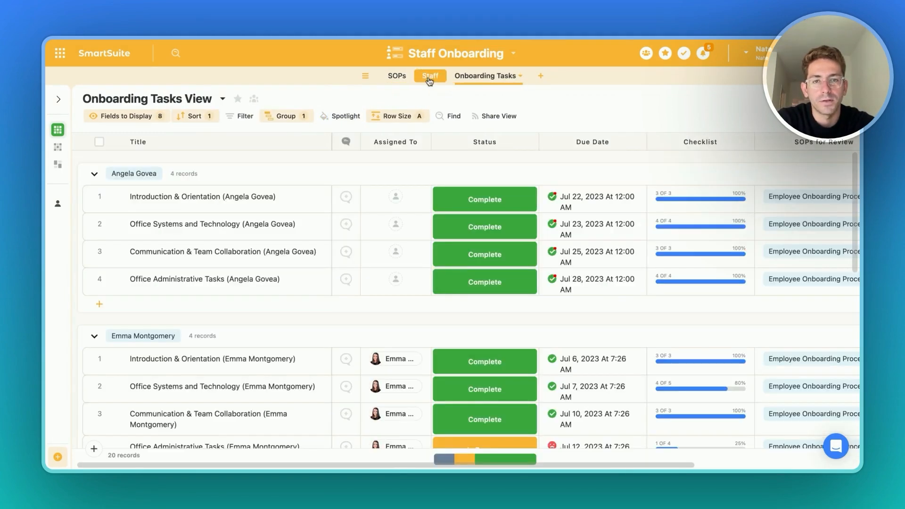
pyautogui.click(430, 80)
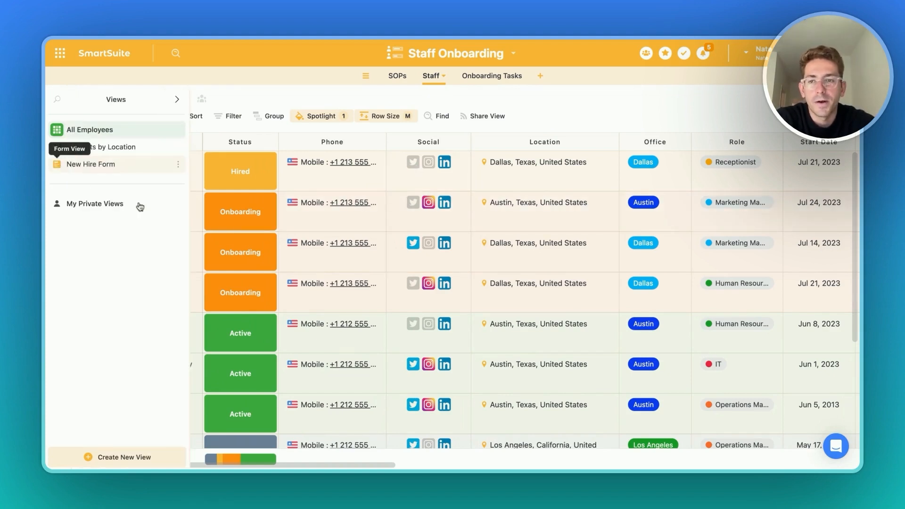
# - Preview the New Hire Form view of the Staff table, then return to the All Employees view
pyautogui.click(60, 165)
pyautogui.scroll(-3, 516, 327)
pyautogui.scroll(3, 517, 328)
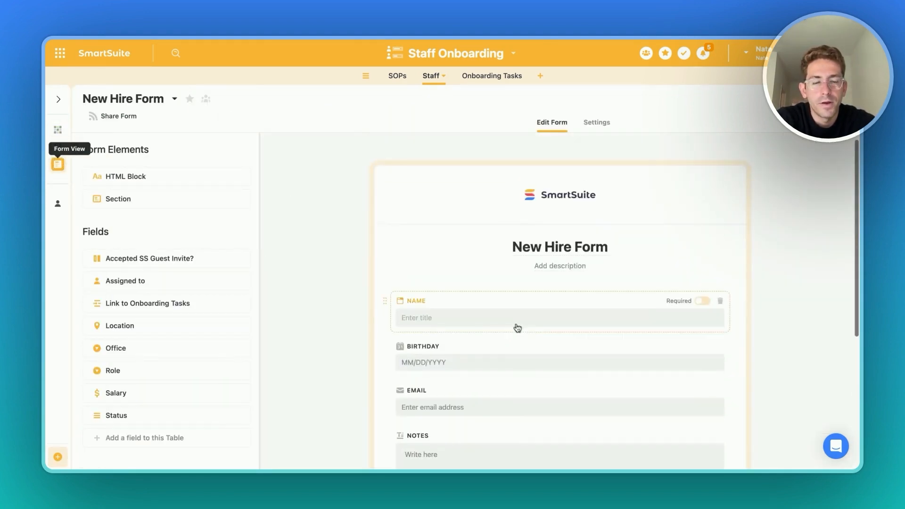
pyautogui.moveTo(58, 164)
pyautogui.click(94, 128)
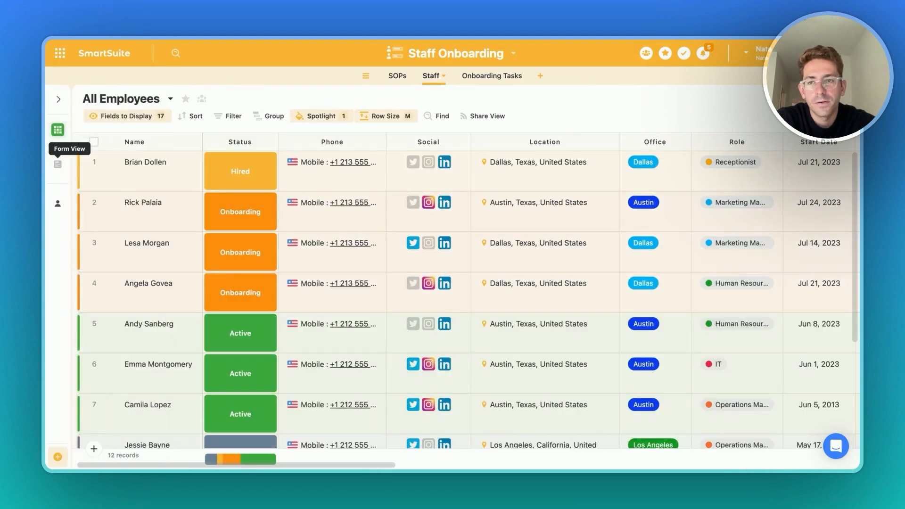
# - Set the status of the eleventh employee record to Onboarding
pyautogui.scroll(-2, 646, 252)
pyautogui.scroll(1, 647, 256)
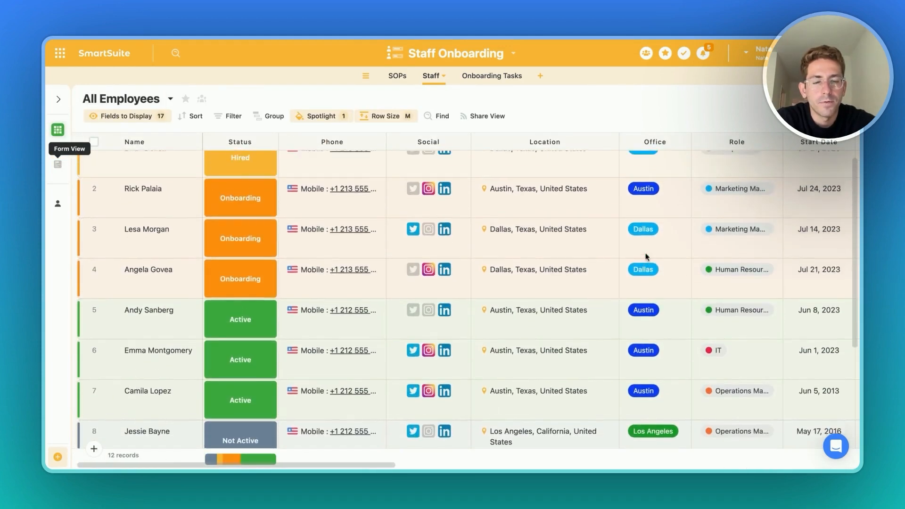
pyautogui.scroll(1, 646, 256)
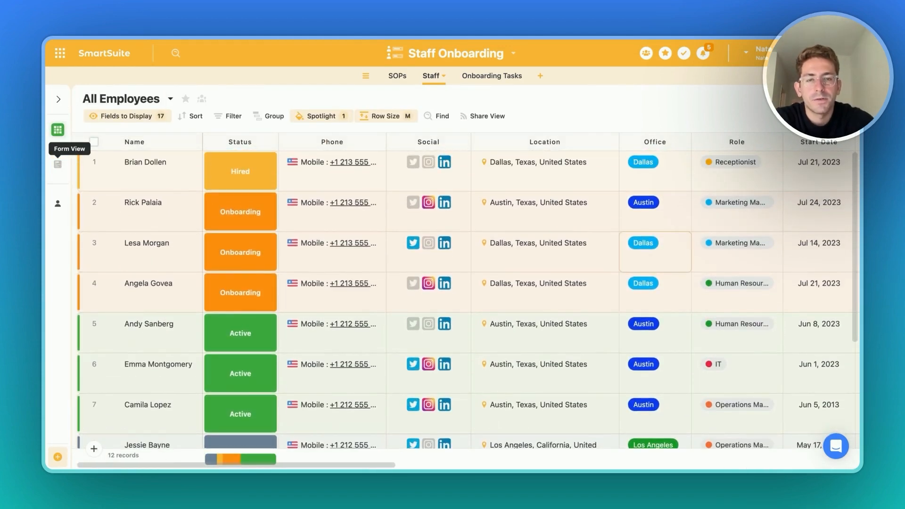
pyautogui.scroll(-2, 553, 348)
pyautogui.scroll(2, 552, 347)
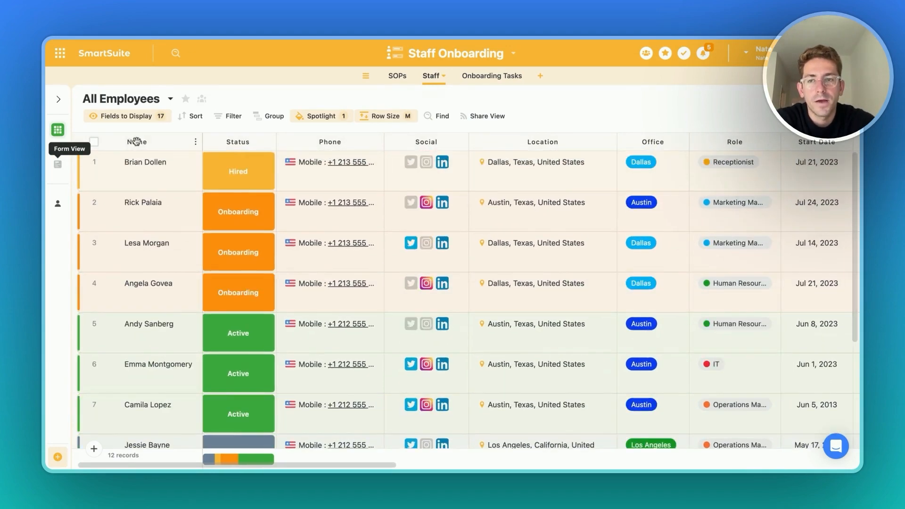
pyautogui.scroll(-1, 329, 301)
pyautogui.scroll(-5, 468, 300)
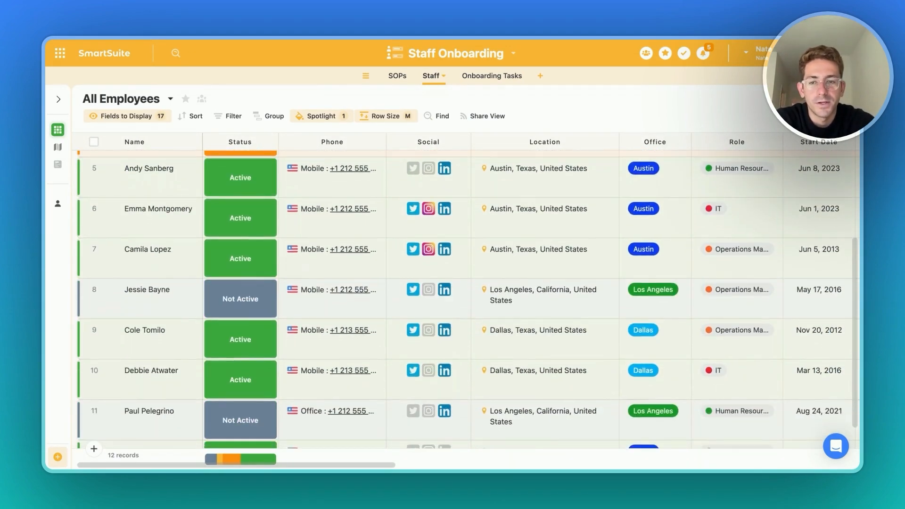
pyautogui.scroll(-2, 147, 330)
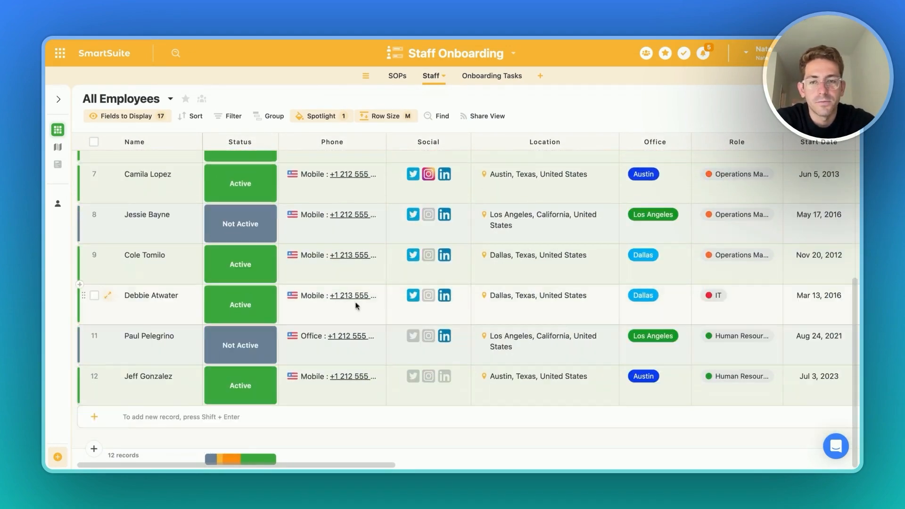
pyautogui.click(238, 345)
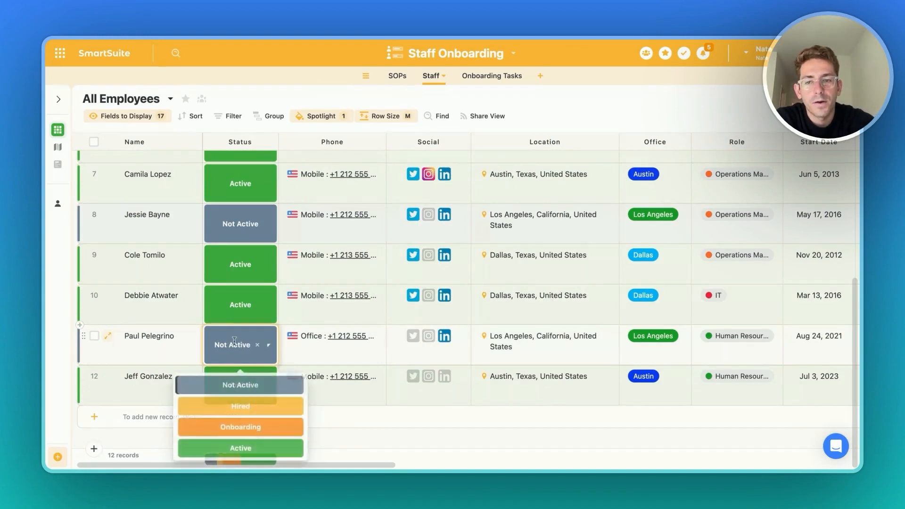
pyautogui.click(244, 405)
pyautogui.click(239, 355)
pyautogui.click(241, 425)
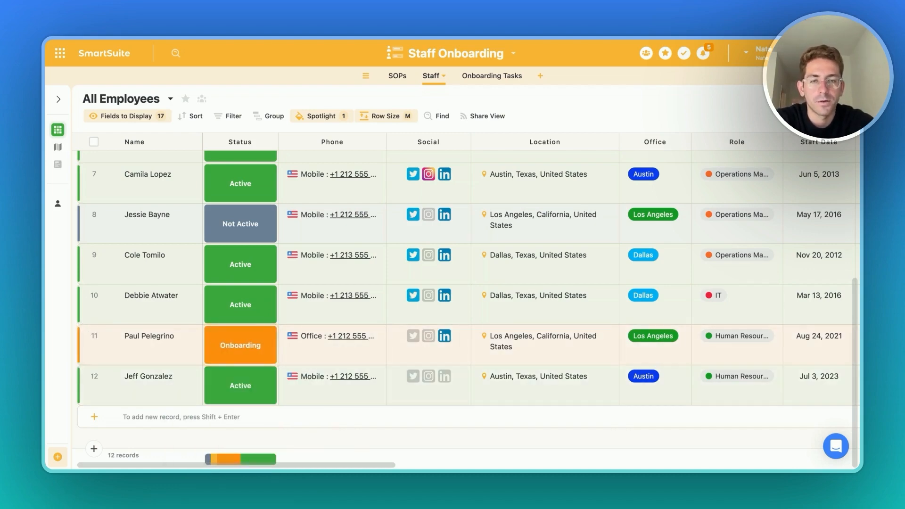
# - Switch to the Onboarding Tasks table and locate the new hire's group of tasks
pyautogui.click(492, 75)
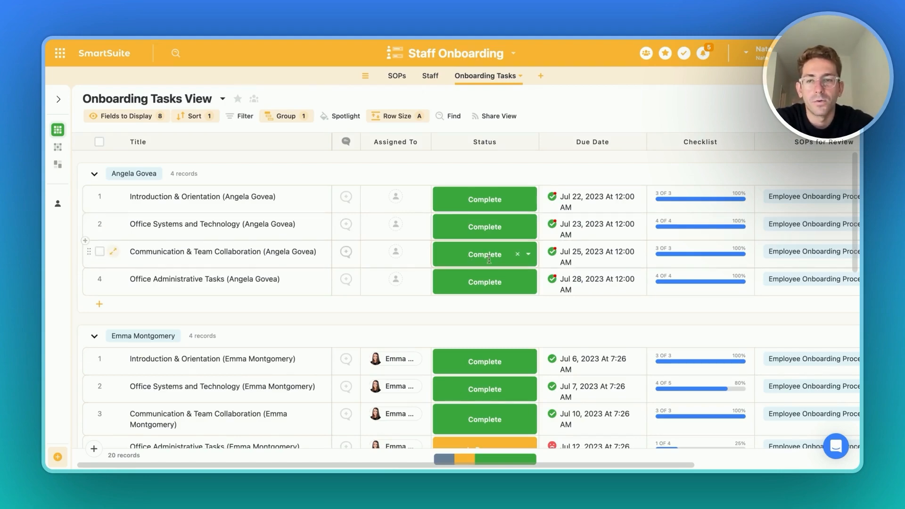
pyautogui.scroll(-2, 486, 297)
pyautogui.scroll(2, 485, 297)
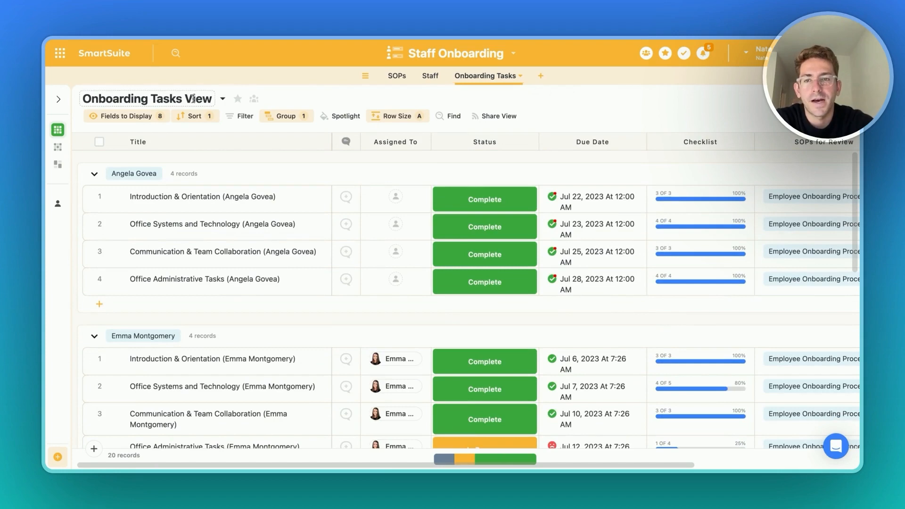
pyautogui.scroll(-5, 304, 258)
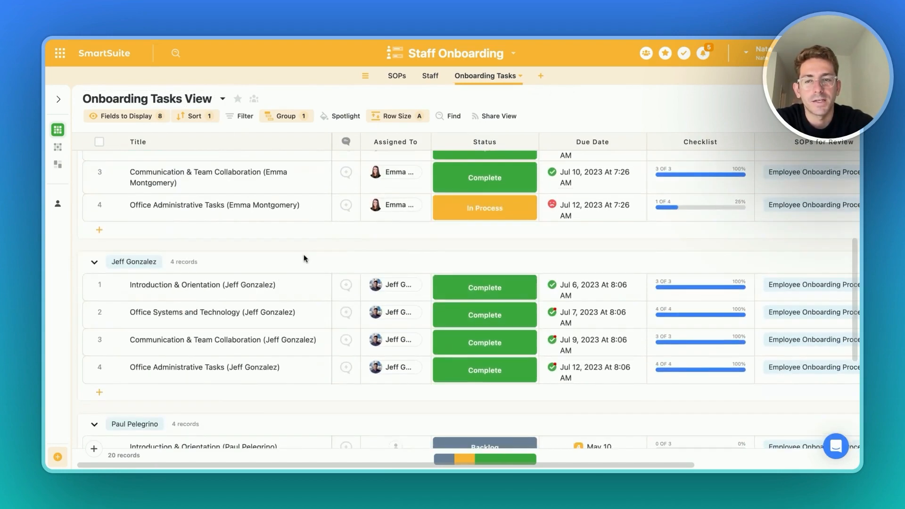
pyautogui.scroll(-5, 304, 259)
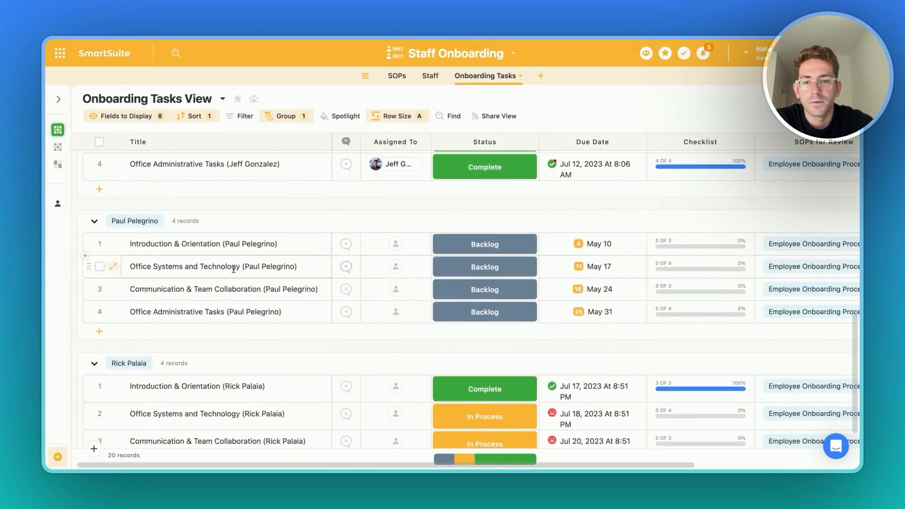
pyautogui.scroll(1, 226, 311)
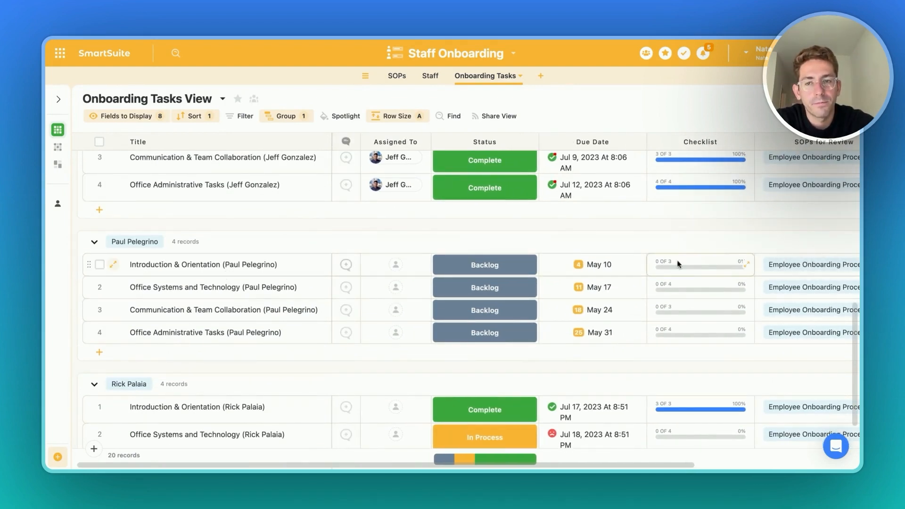
# - Open the checklist of the new hire's Introduction & Orientation task and review its items
pyautogui.click(690, 263)
pyautogui.click(687, 267)
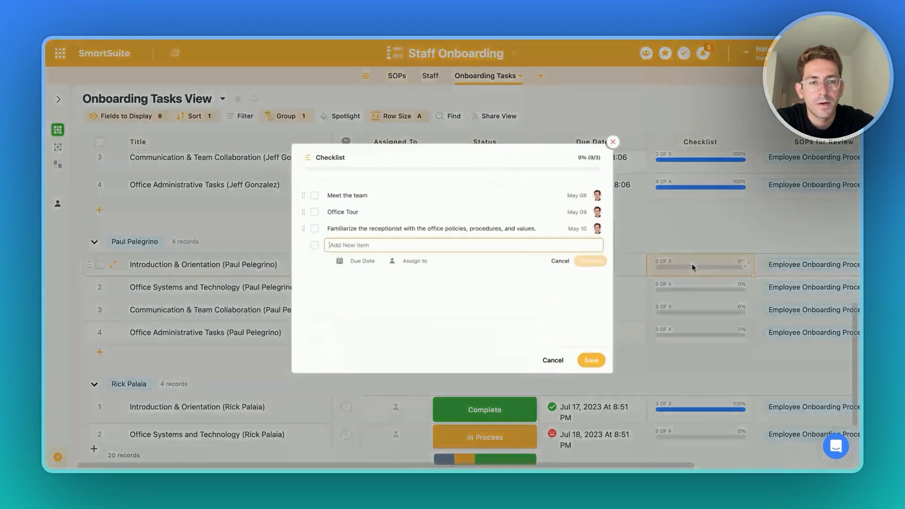
pyautogui.click(687, 223)
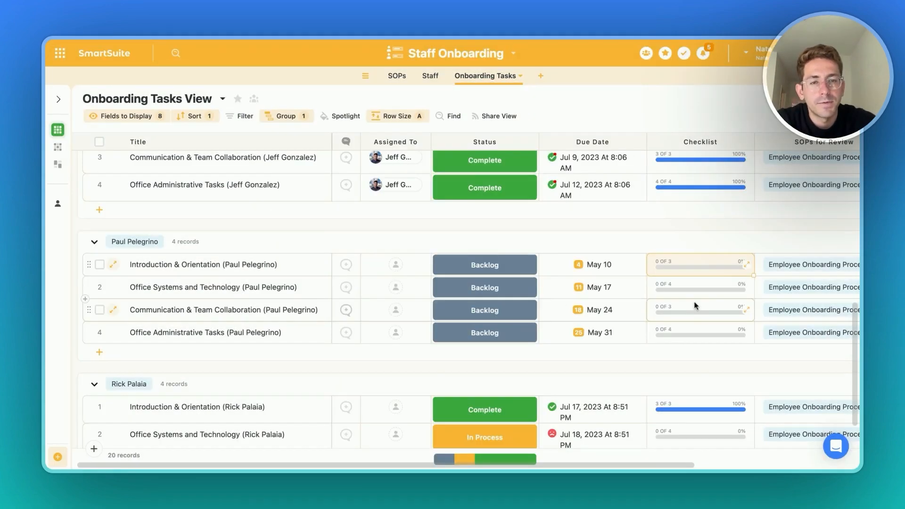
pyautogui.click(698, 298)
pyautogui.click(697, 298)
pyautogui.click(698, 298)
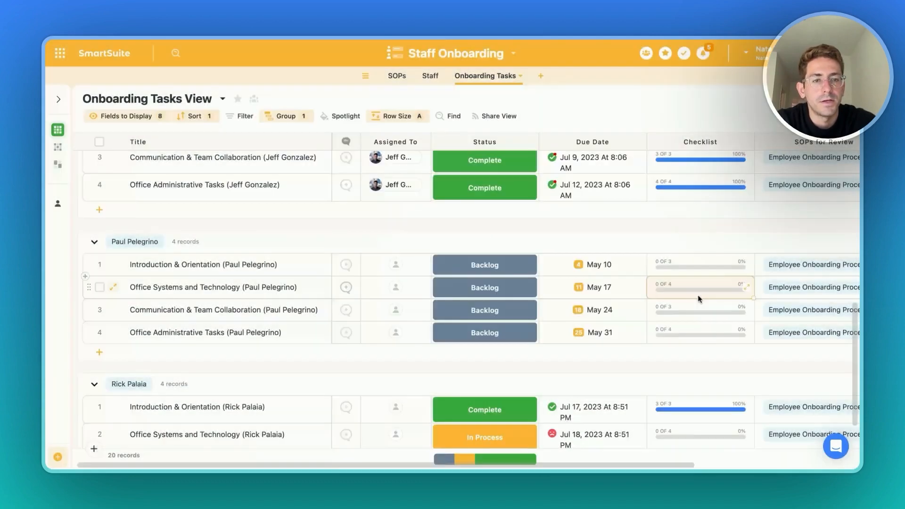
# - Open the linked Employee Onboarding Process record from the SOPs for Review column, then close it
pyautogui.hscroll(5, 698, 298)
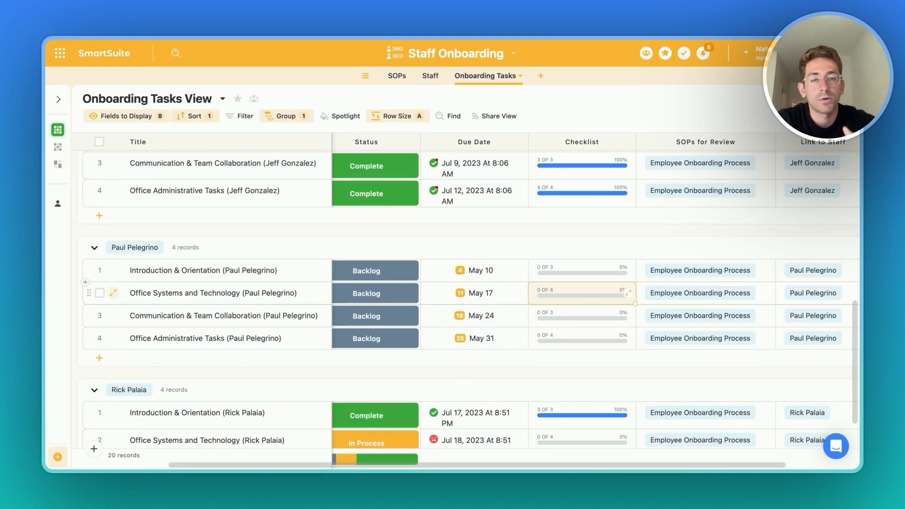
pyautogui.hscroll(3, 717, 279)
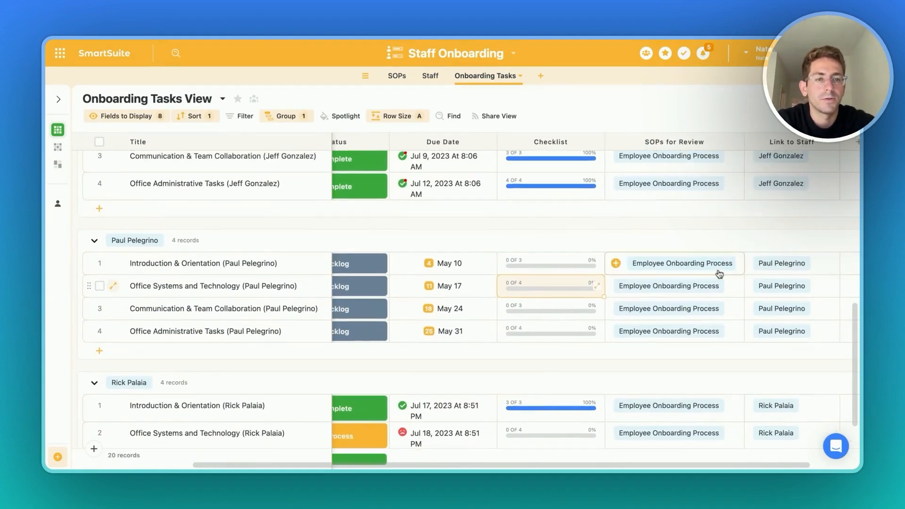
pyautogui.hscroll(2, 719, 274)
pyautogui.scroll(1, 718, 274)
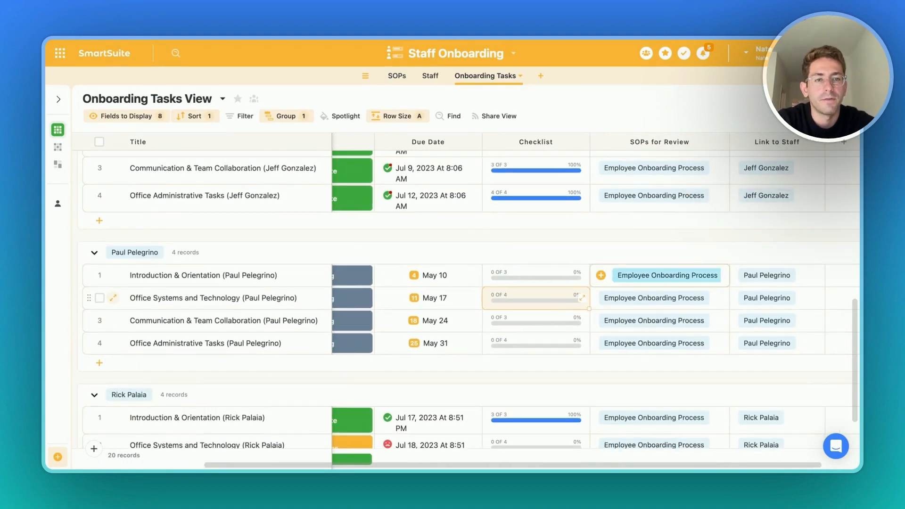
pyautogui.click(684, 279)
pyautogui.click(660, 285)
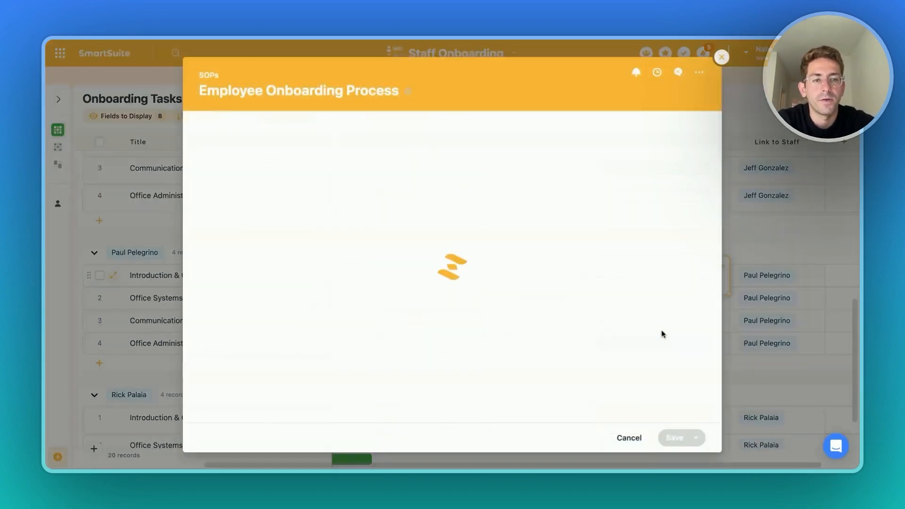
pyautogui.click(759, 264)
# - Reopen the Introduction & Orientation checklist for the new hire to review its items, then close it
pyautogui.hscroll(-2, 637, 285)
pyautogui.scroll(1, 637, 286)
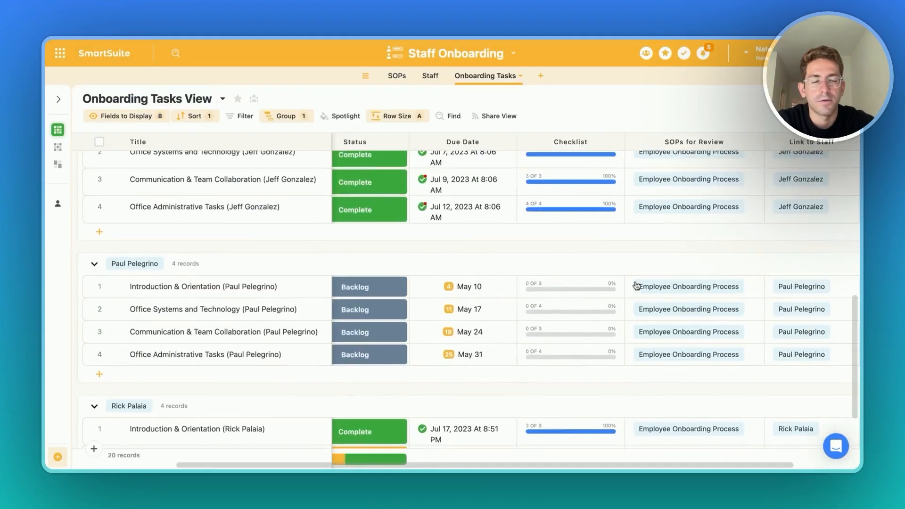
pyautogui.hscroll(-3, 636, 285)
pyautogui.scroll(-1, 636, 285)
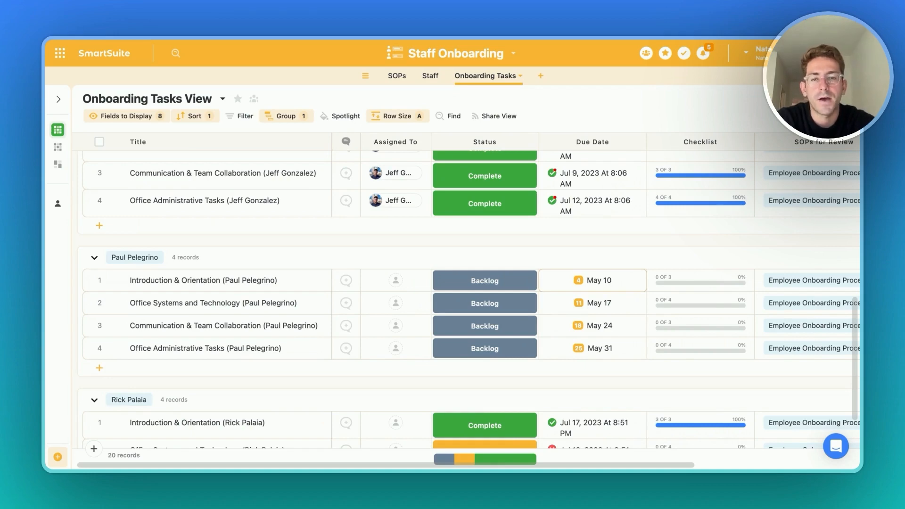
pyautogui.click(655, 288)
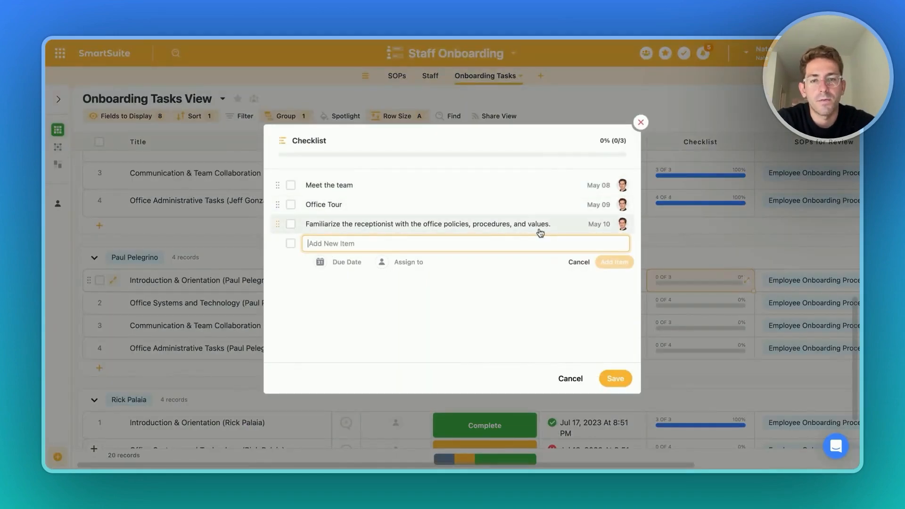
pyautogui.click(708, 276)
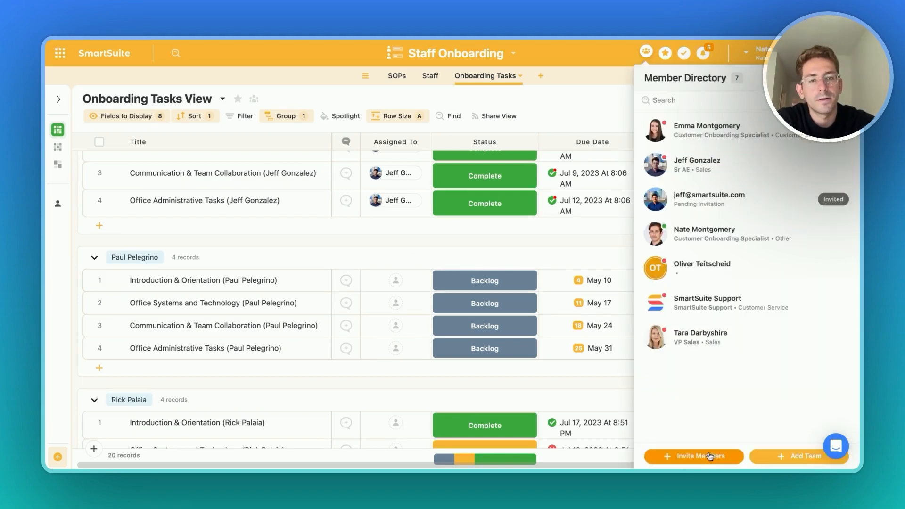
# - Start inviting a new workspace member and enter the new hire's e-mail address
pyautogui.click(707, 456)
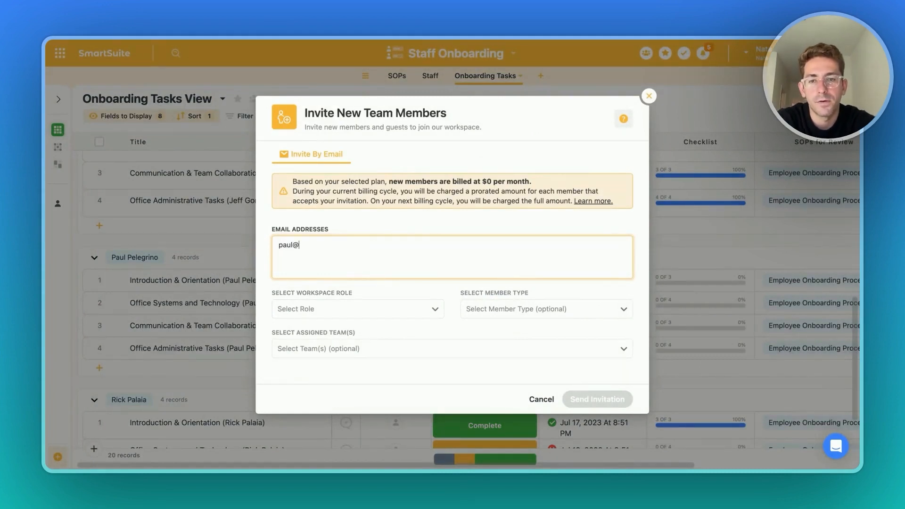
# - Set the invitation's workspace role to General Access and assign the Marketing team
pyautogui.click(351, 308)
pyautogui.click(347, 394)
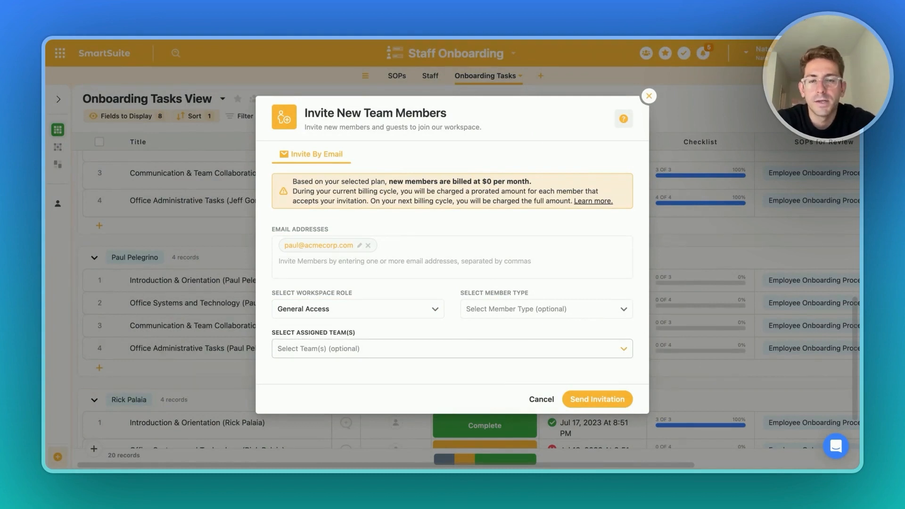
pyautogui.click(351, 309)
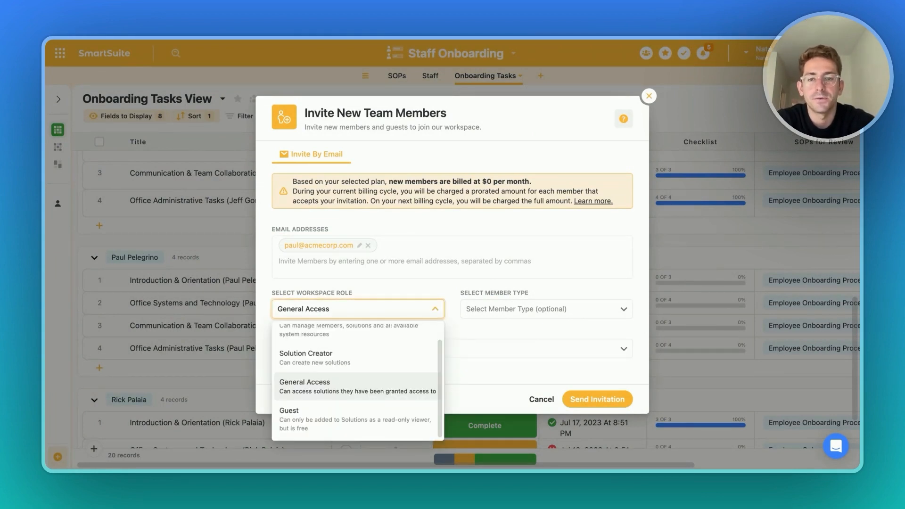
pyautogui.click(352, 386)
pyautogui.click(352, 348)
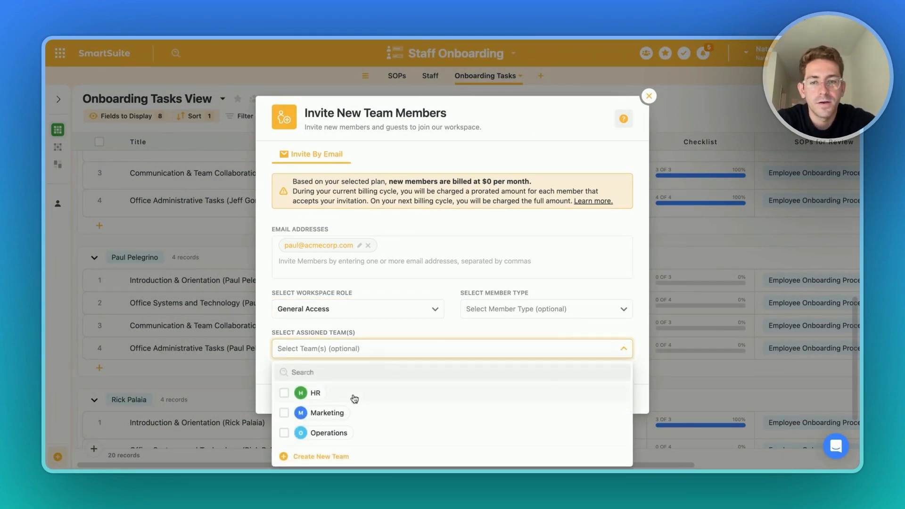
pyautogui.click(345, 415)
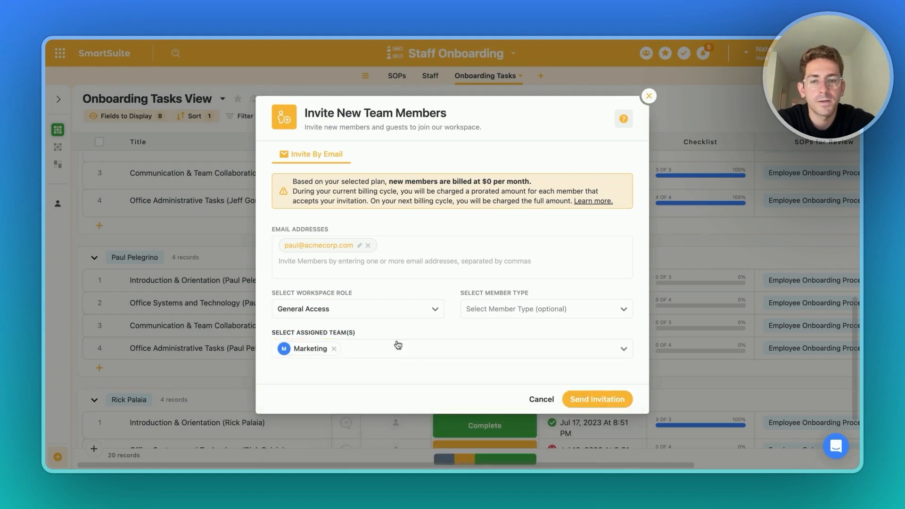
pyautogui.click(594, 400)
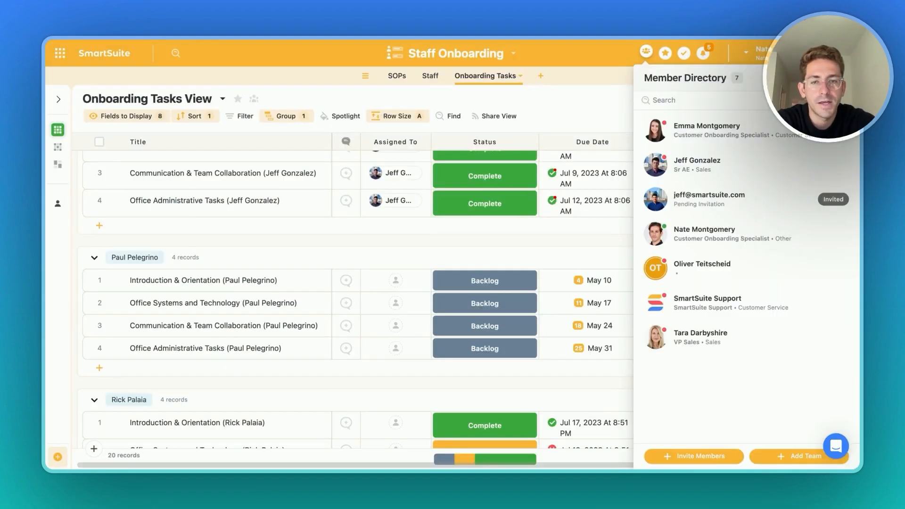
pyautogui.click(395, 280)
pyautogui.click(415, 375)
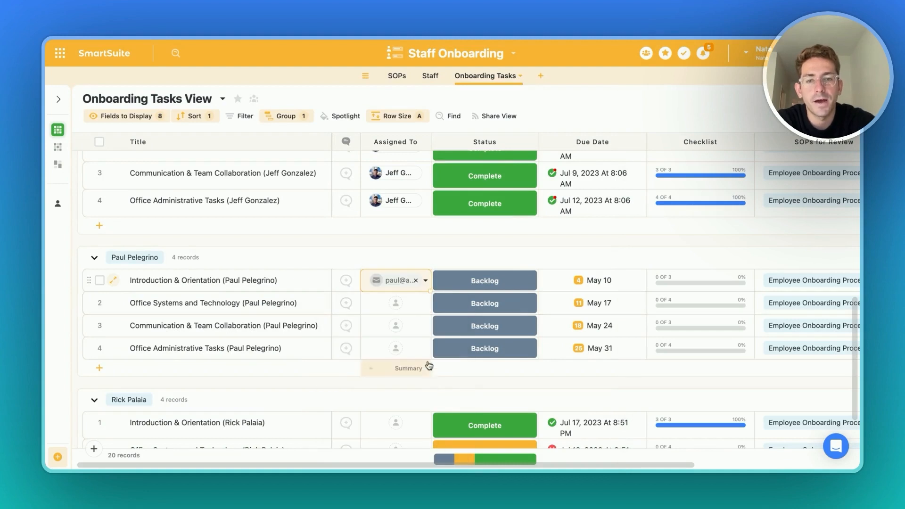
pyautogui.moveTo(434, 294); pyautogui.dragTo(392, 386)
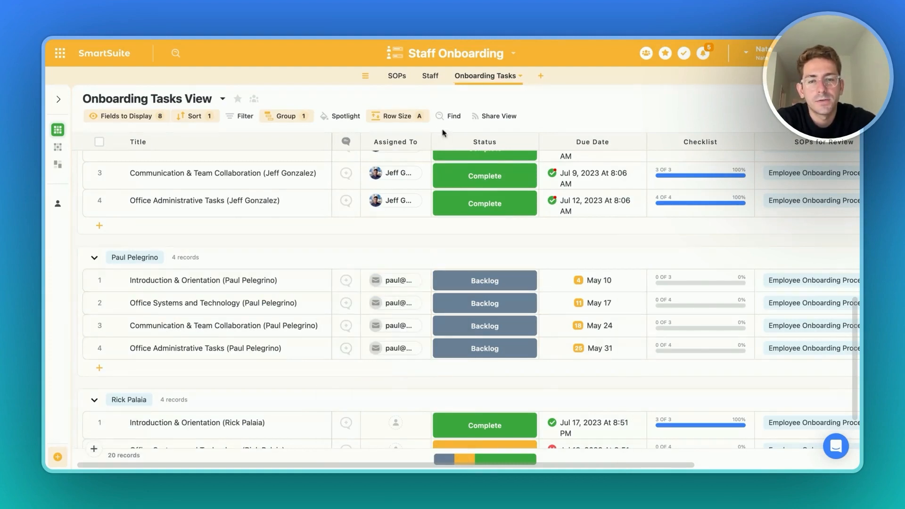
pyautogui.click(455, 54)
pyautogui.click(417, 189)
pyautogui.click(649, 56)
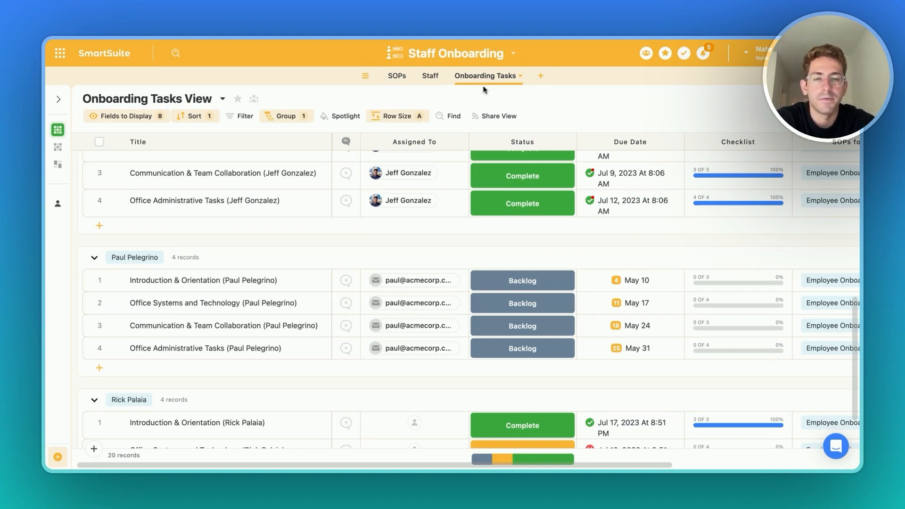
# - Open the Marketing Campaigns solution from the home page and review its solution permissions
pyautogui.click(59, 56)
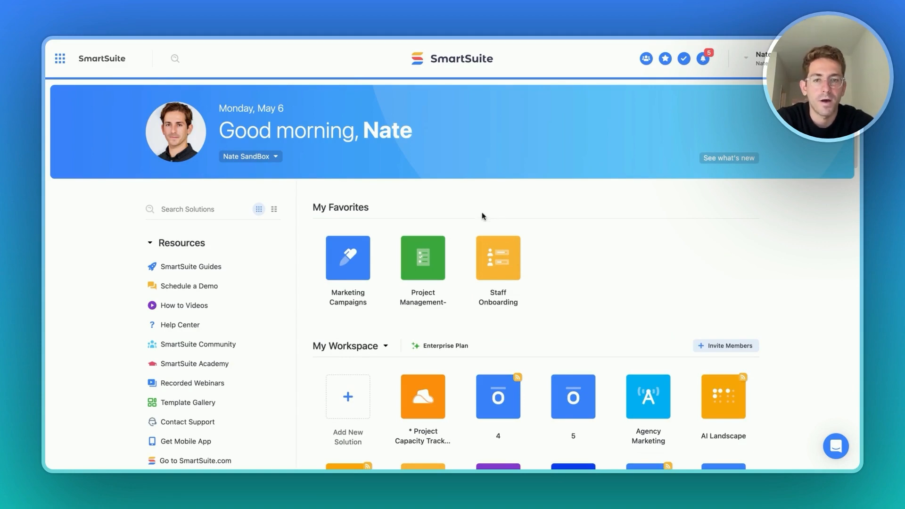
pyautogui.click(363, 258)
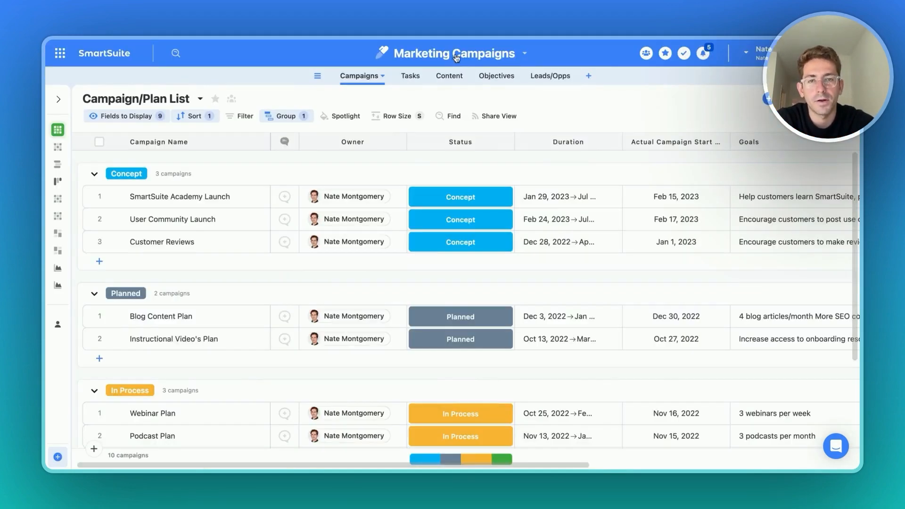
pyautogui.click(454, 56)
pyautogui.click(421, 185)
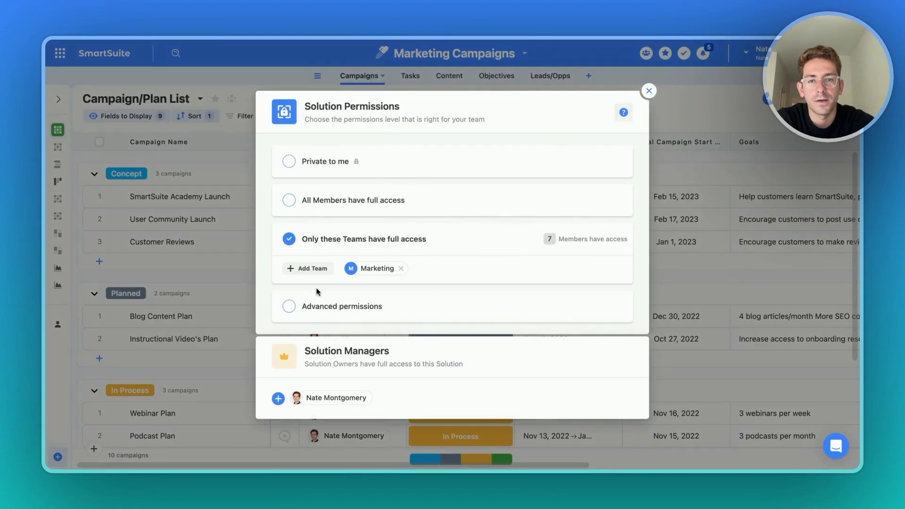
pyautogui.click(237, 289)
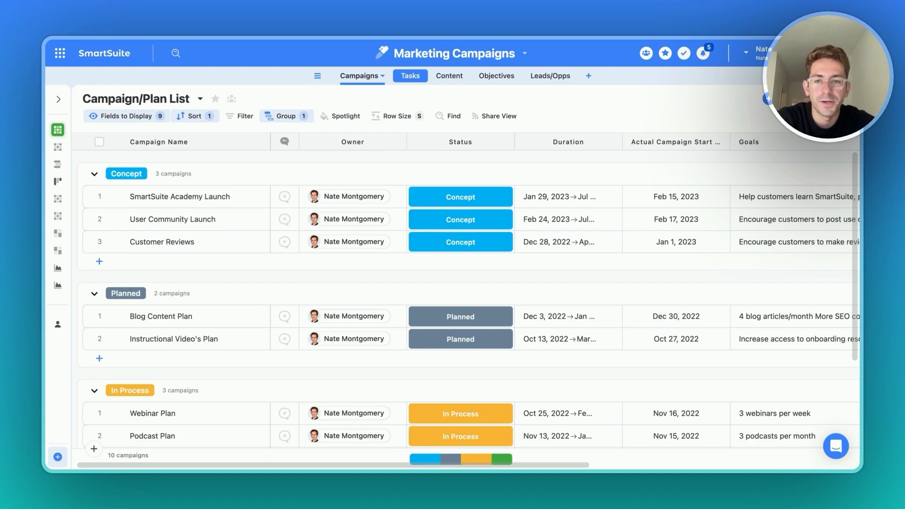
pyautogui.click(646, 52)
pyautogui.click(732, 261)
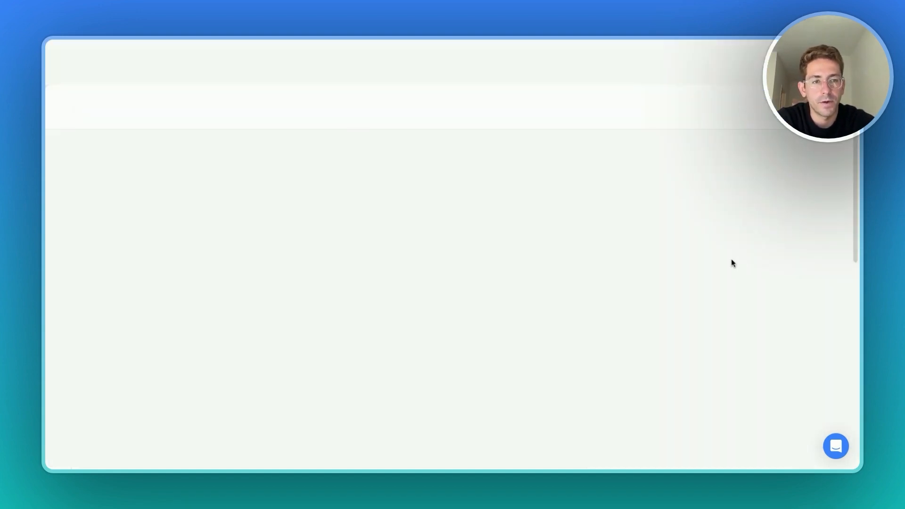
pyautogui.click(519, 86)
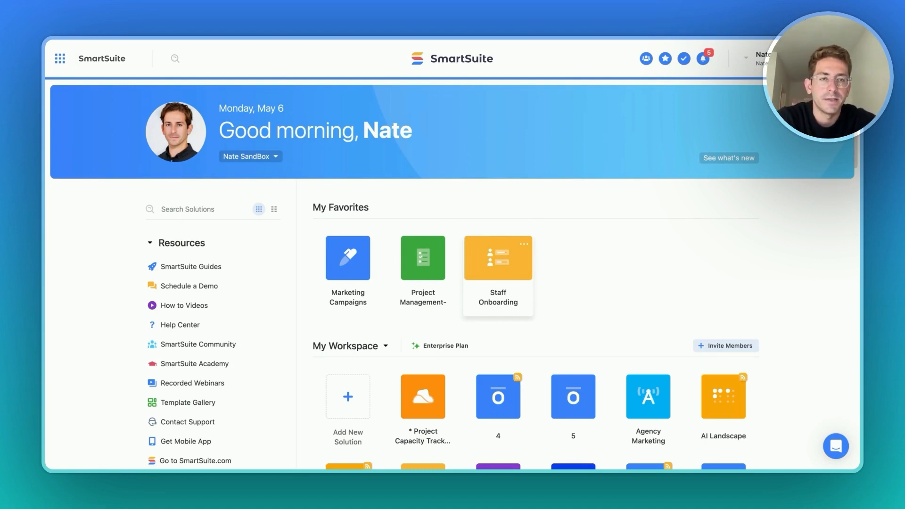
# - Open the Staff Onboarding solution, review the Salary field's permissions in the Staff table, then return to Onboarding Tasks
pyautogui.click(498, 264)
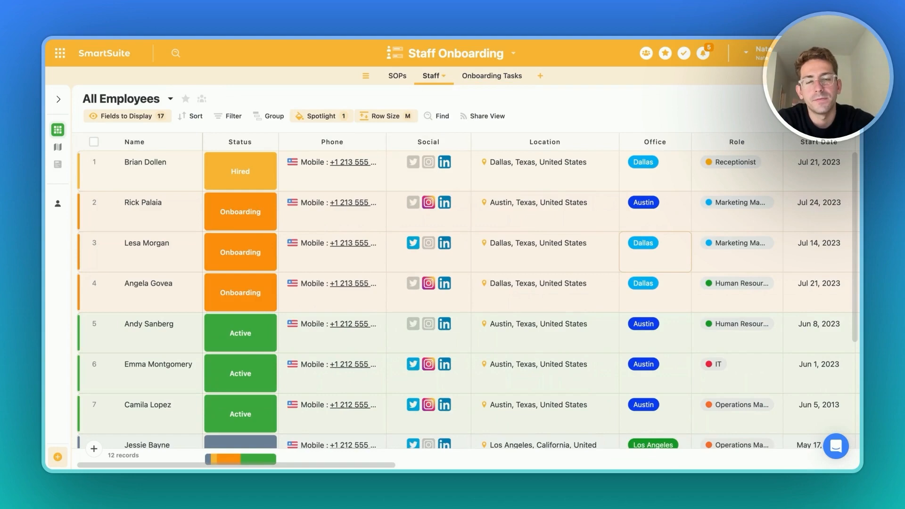
pyautogui.hscroll(15, 680, 187)
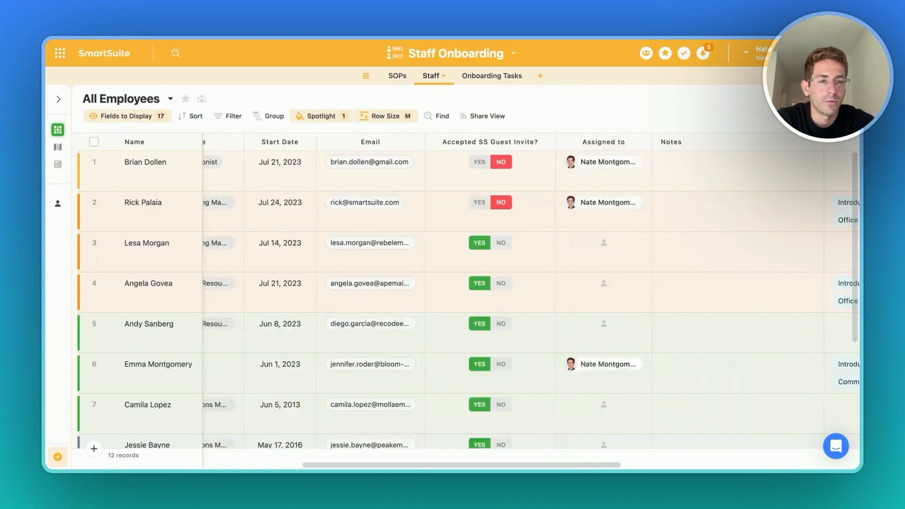
pyautogui.click(771, 142)
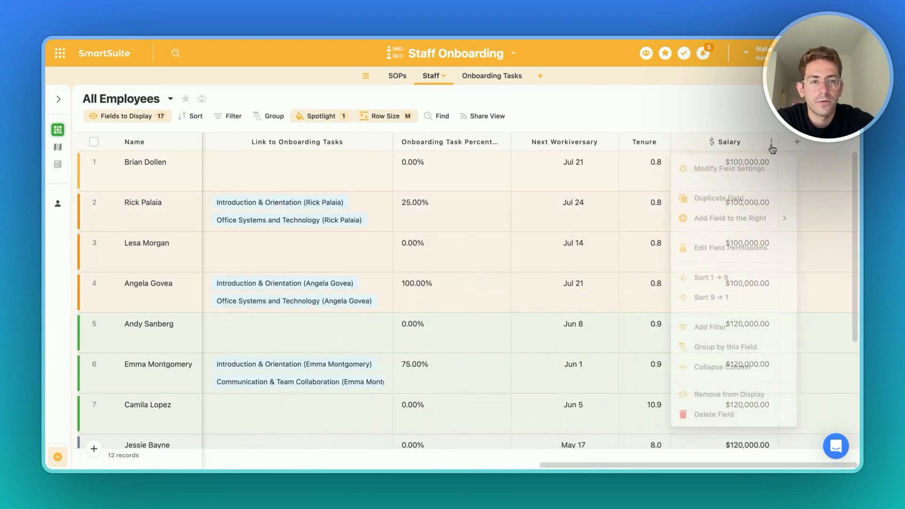
pyautogui.click(724, 246)
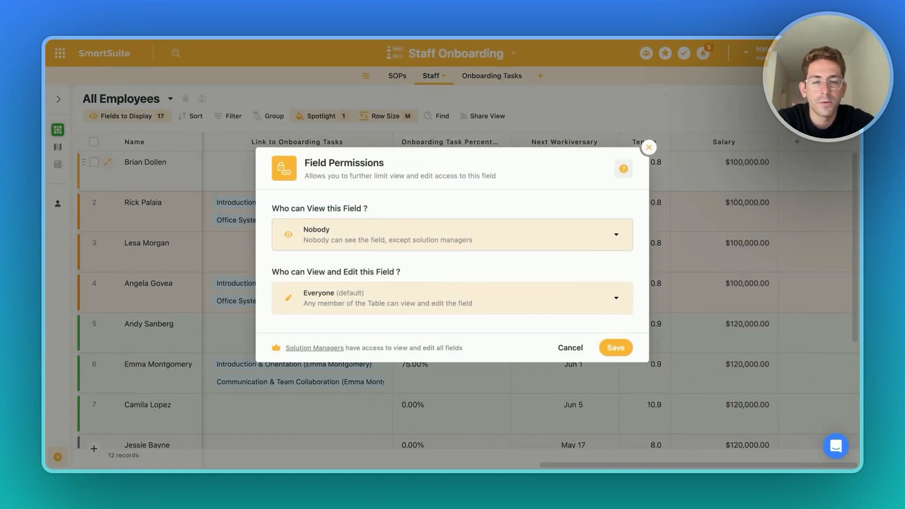
pyautogui.click(649, 149)
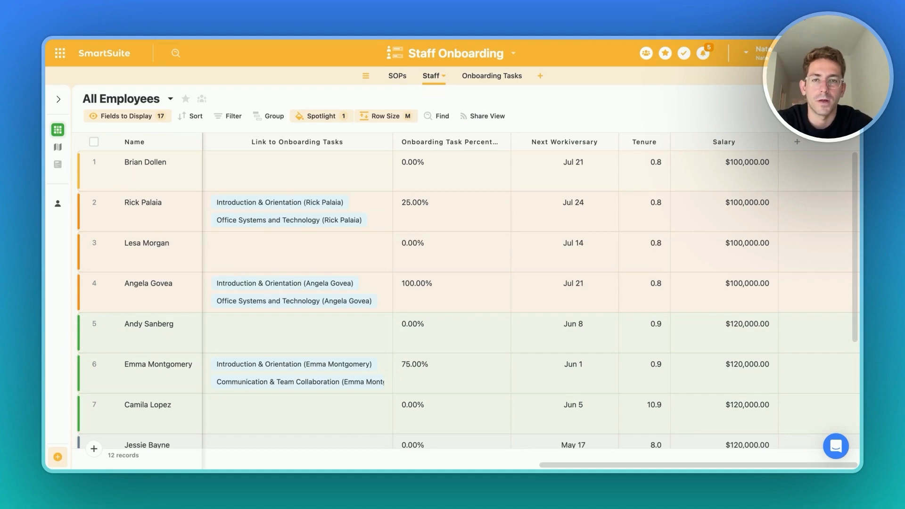
pyautogui.click(481, 79)
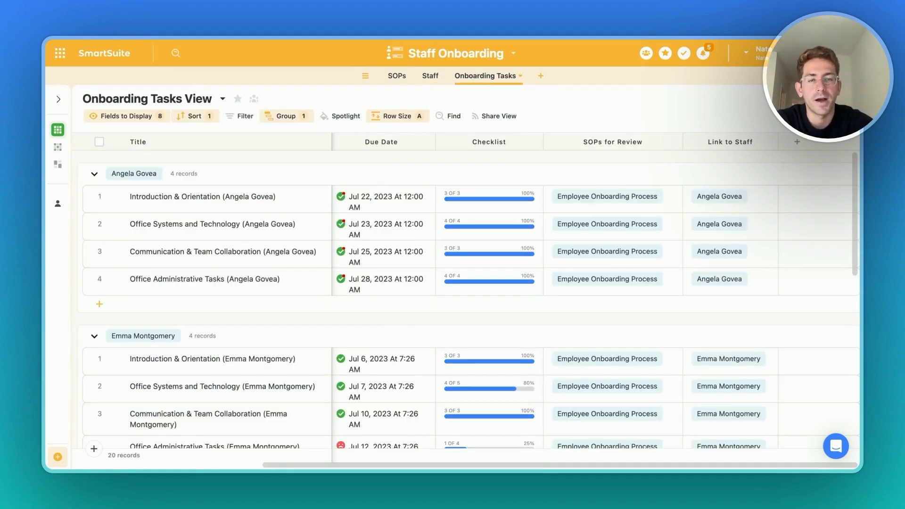